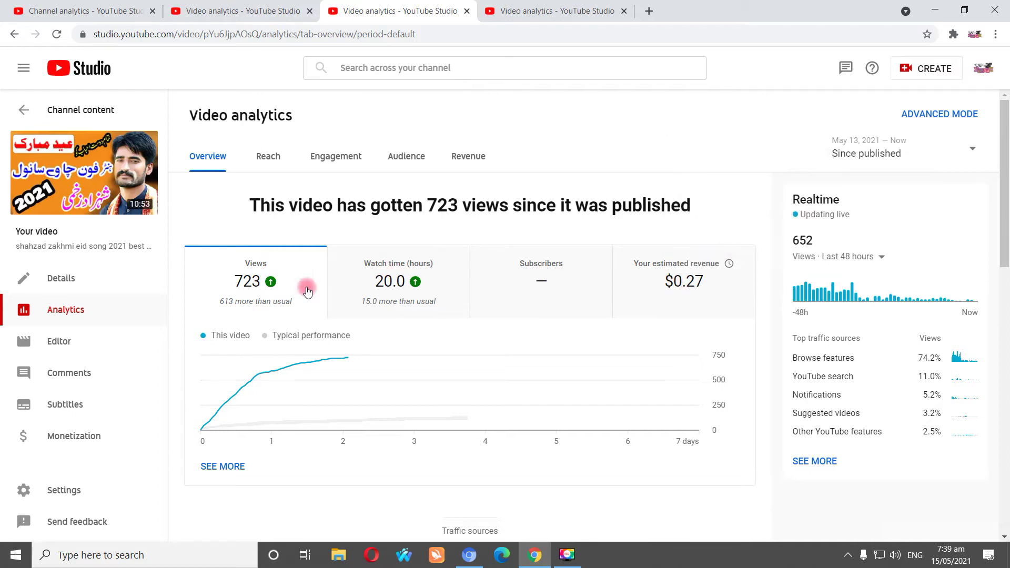
- Compare the views and estimated revenue across the open video analytics pages, ending on the channel analytics overview
mouse_move(263, 296)
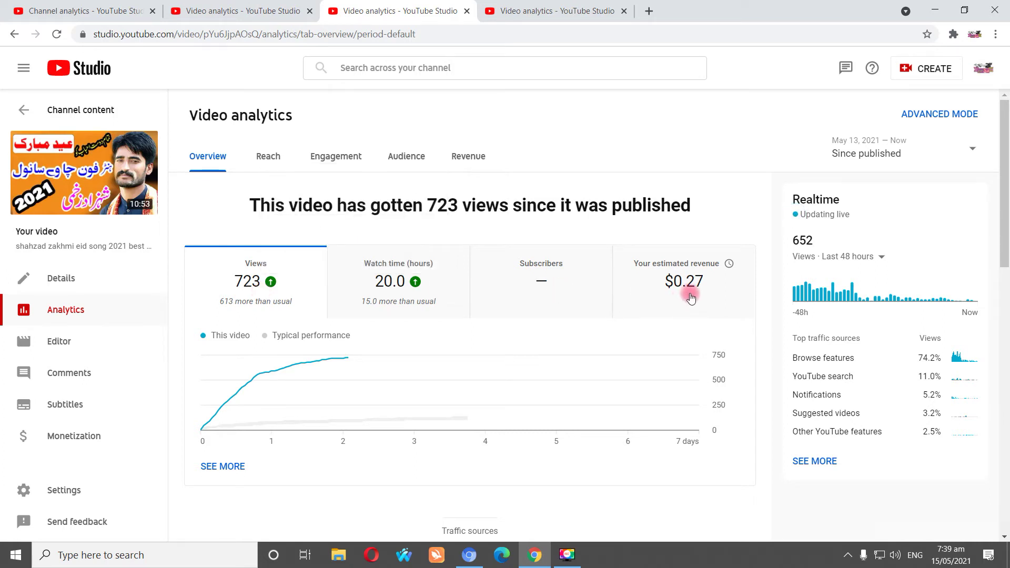
mouse_move(694, 294)
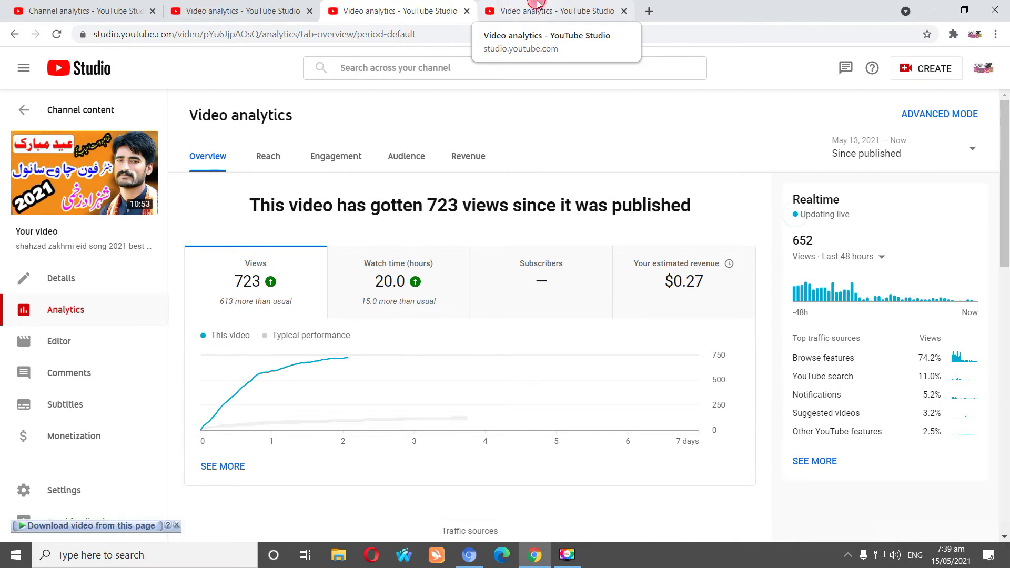
click(509, 6)
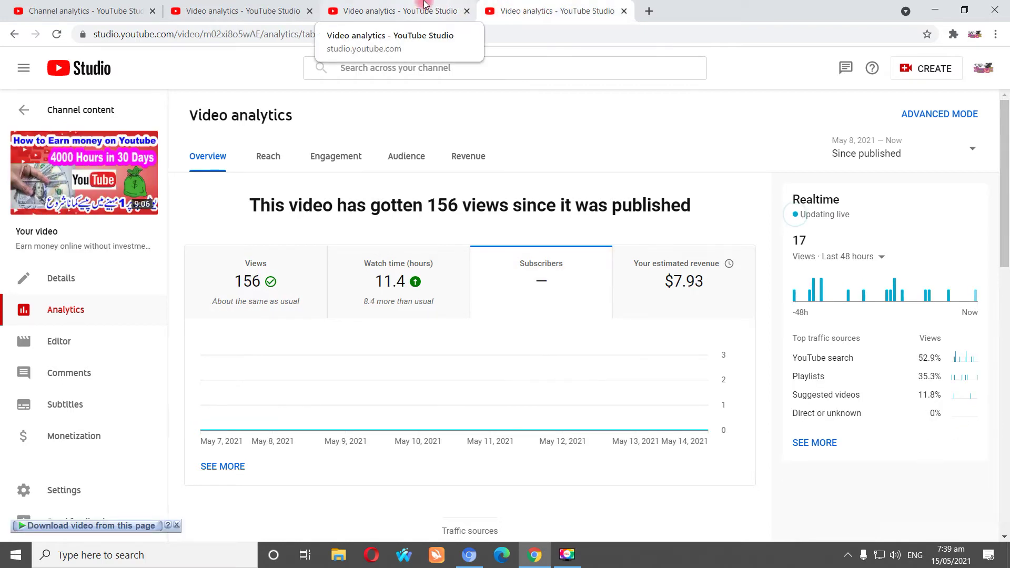
click(364, 5)
click(263, 6)
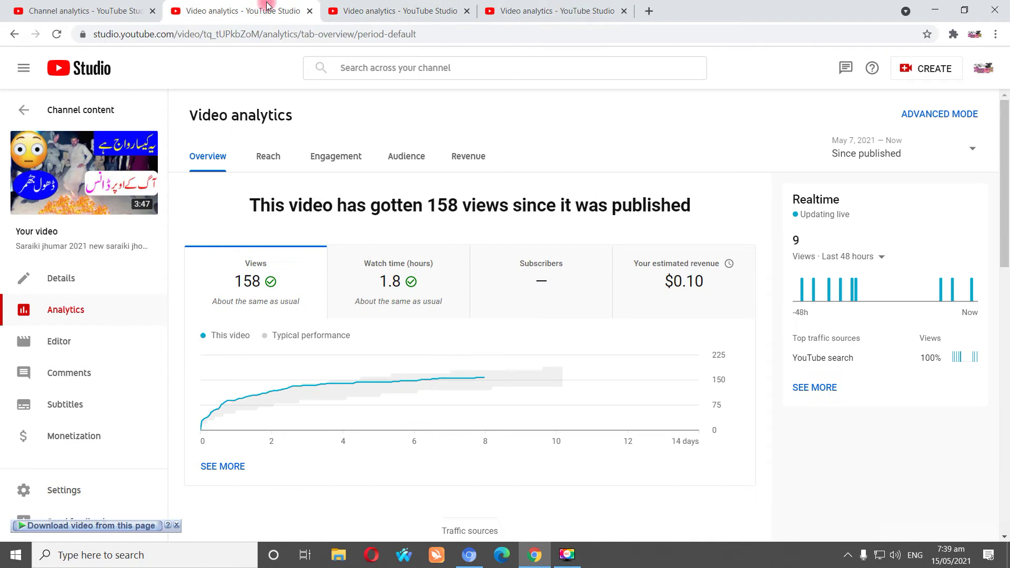
click(81, 5)
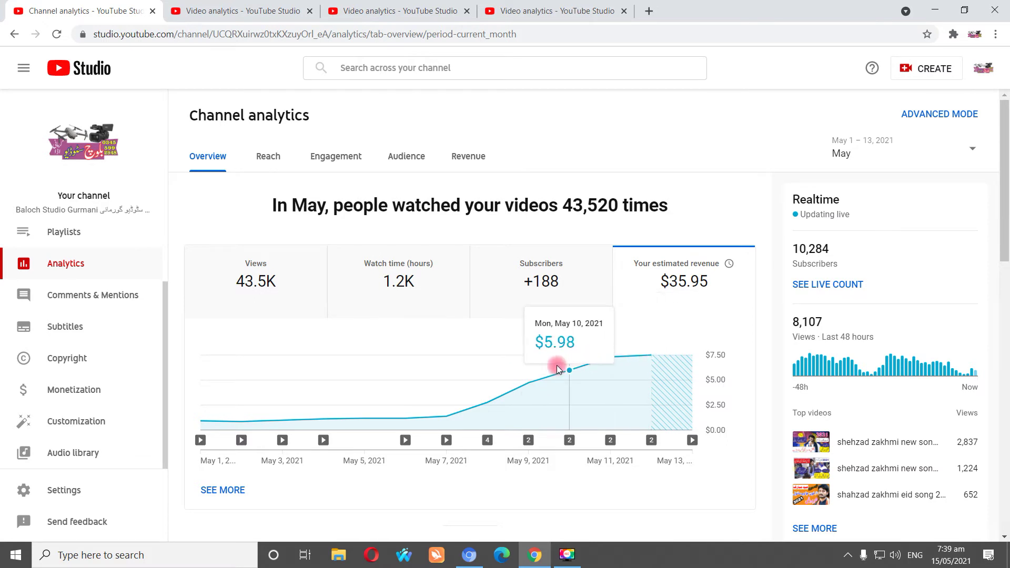
- Switch to the Google AdSense browser window and open the Payments page
click(481, 557)
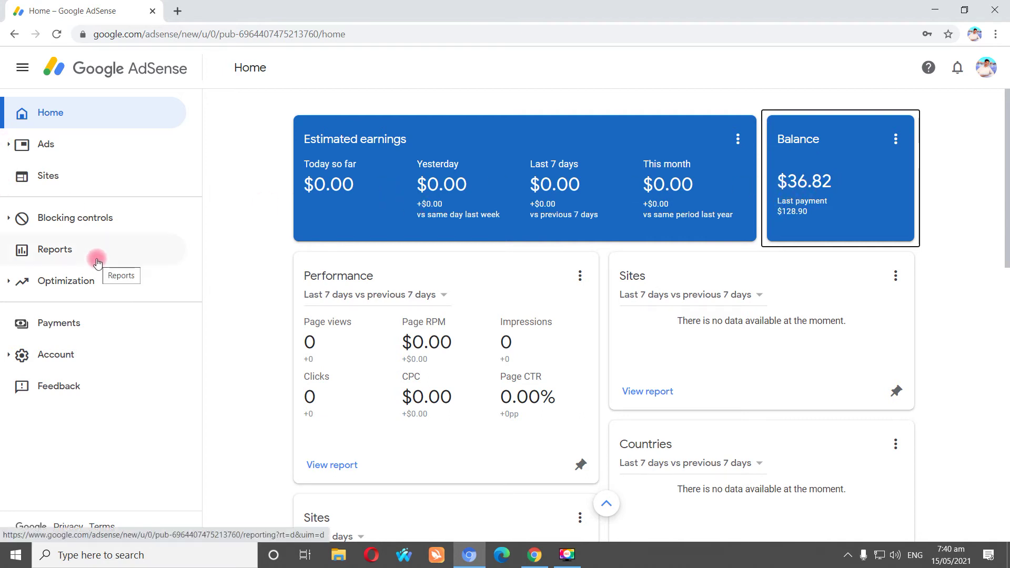
click(59, 355)
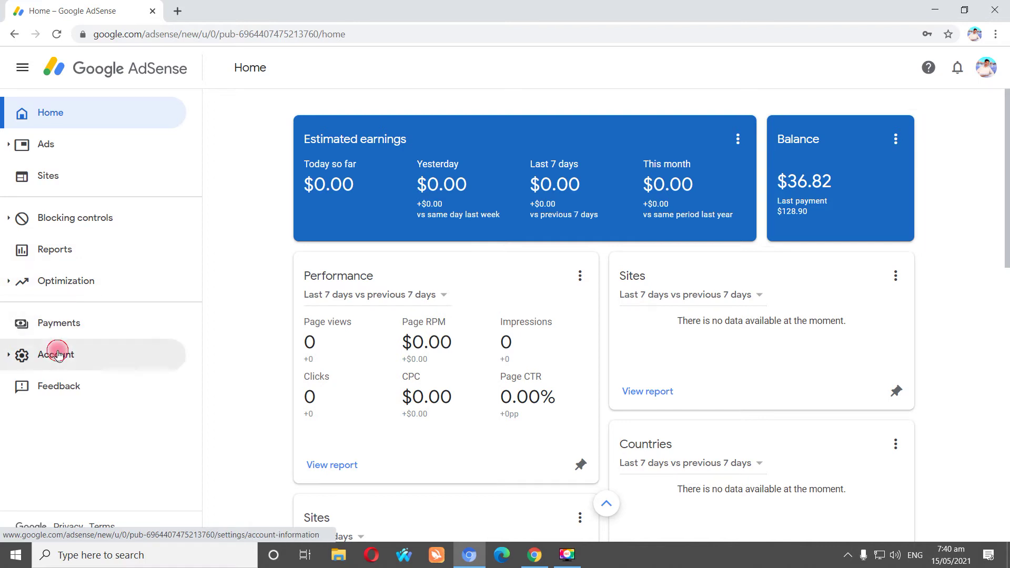
click(68, 324)
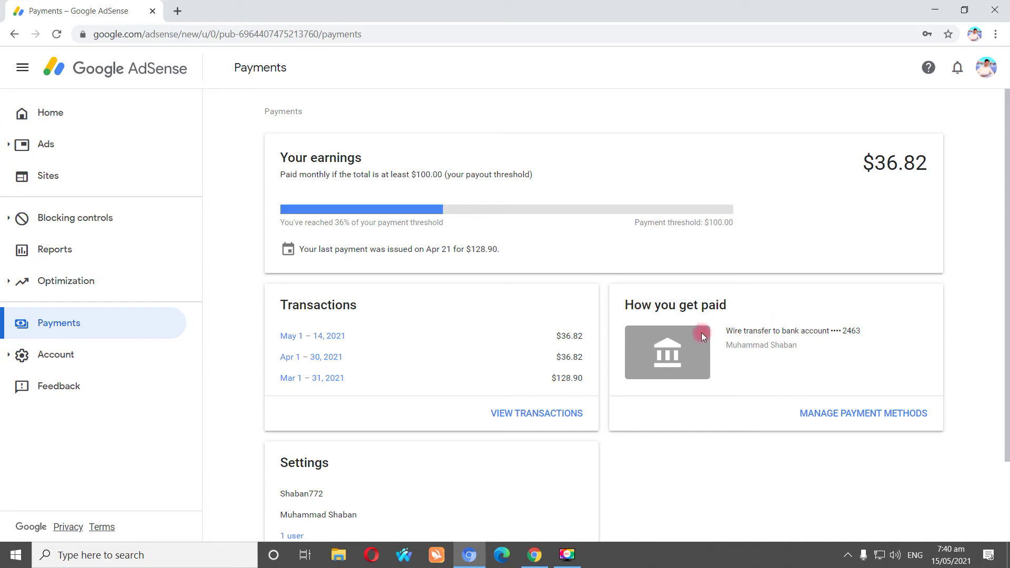
- Examine the payment method details and the total earnings balance on the Payments page
drag(709, 305, 821, 337)
click(751, 401)
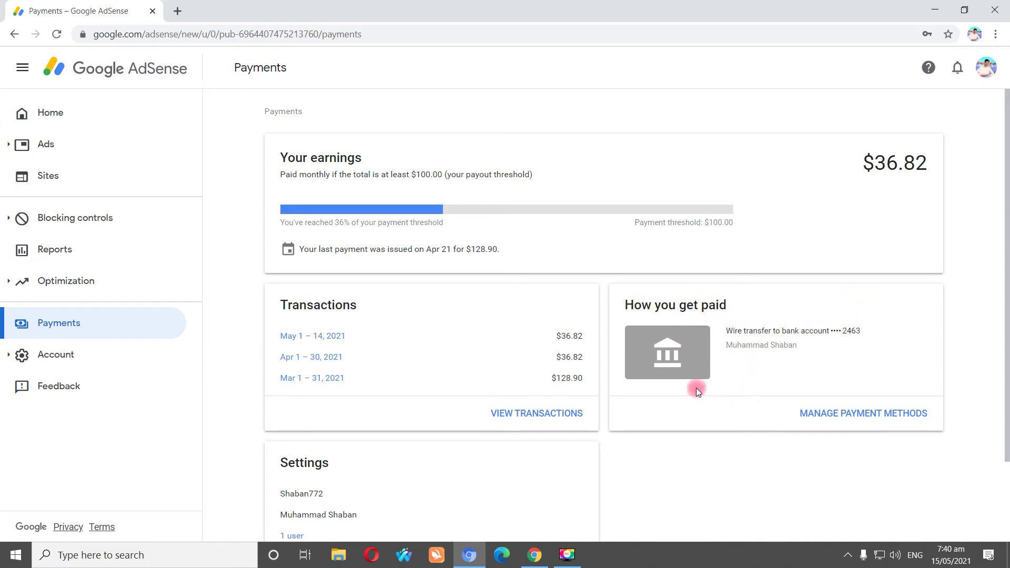
scroll(735, 346, down, 2)
scroll(715, 237, up, 2)
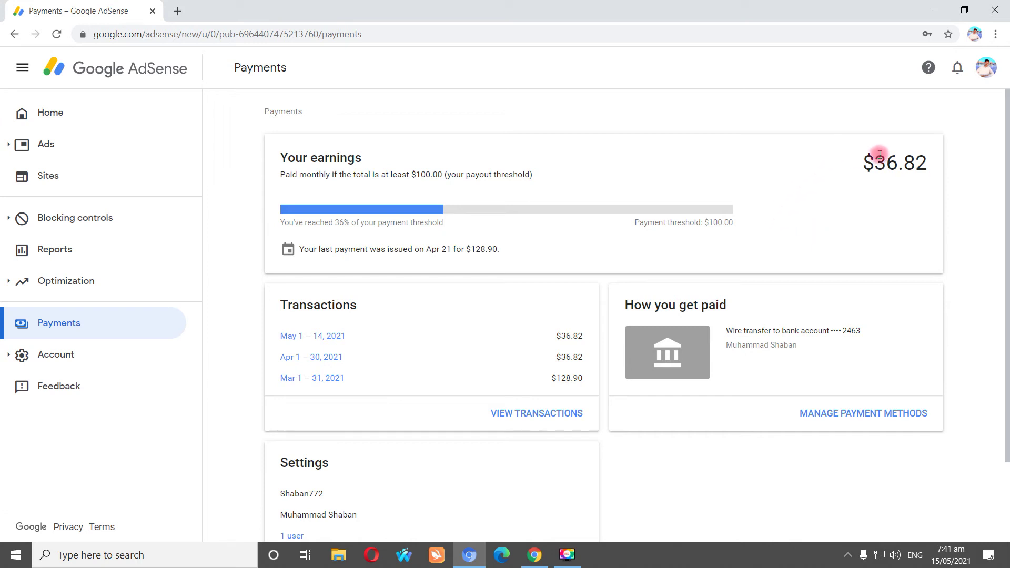
drag(879, 165, 915, 164)
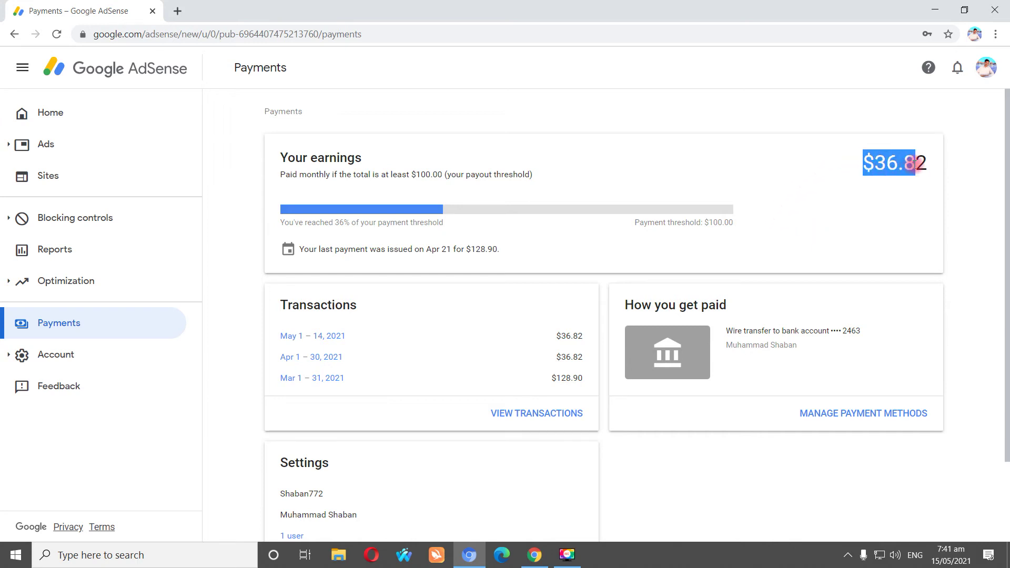
click(871, 167)
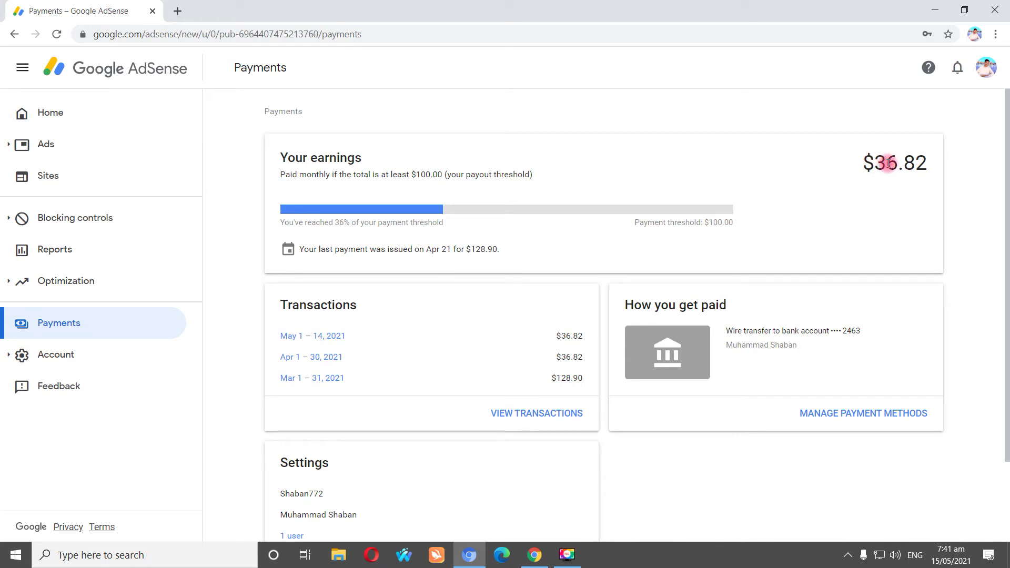
drag(889, 164, 855, 163)
drag(897, 163, 938, 172)
click(830, 168)
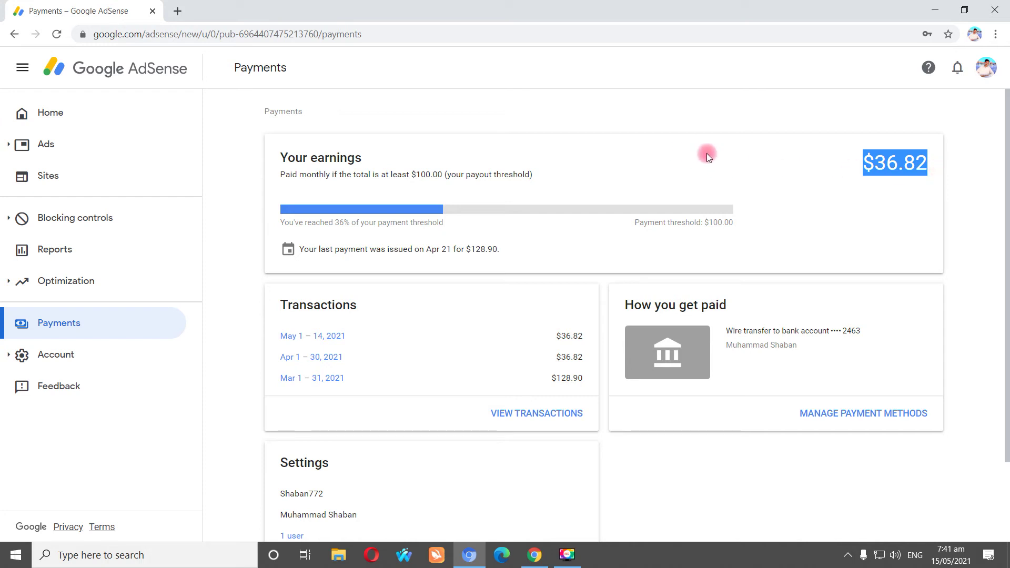
drag(863, 178, 930, 164)
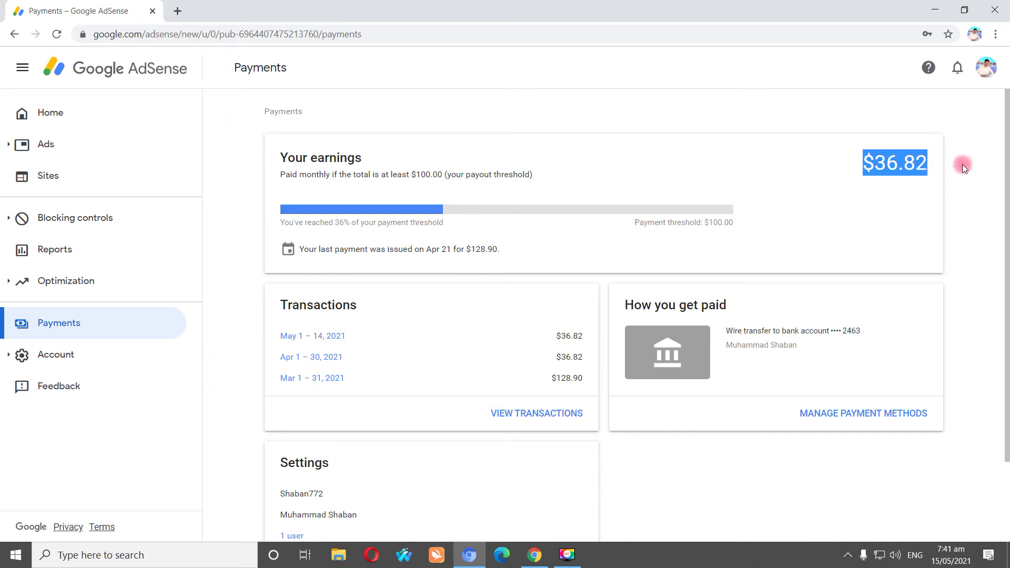
click(891, 161)
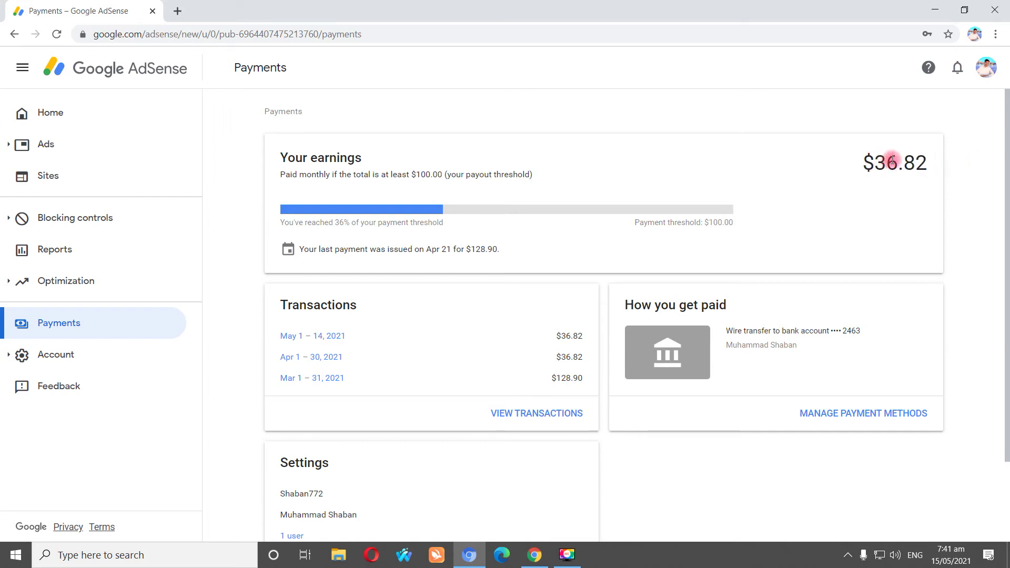
drag(891, 161, 857, 167)
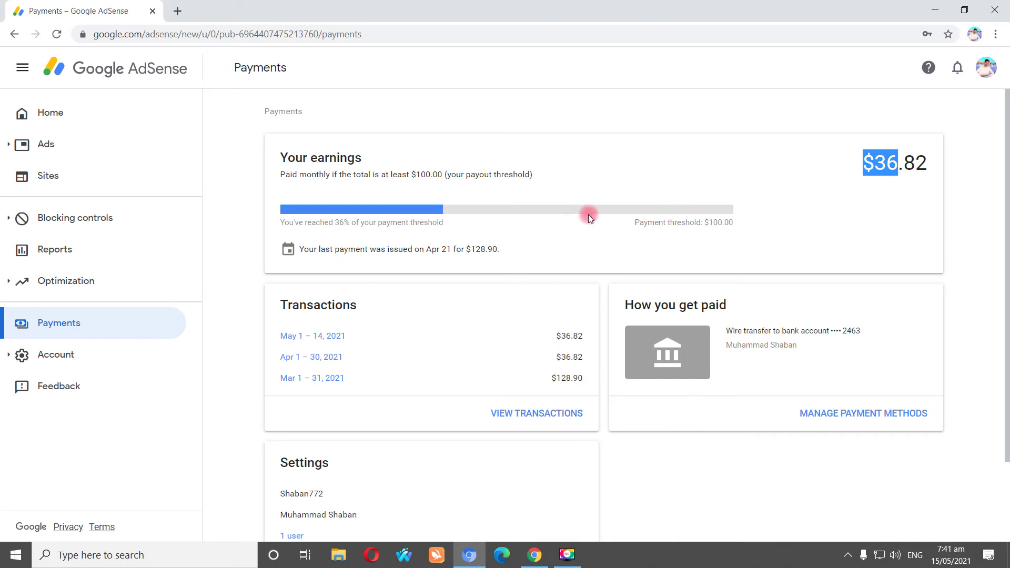
- Open a maximized Microsoft Edge window and search the web for "adsense"
key(alt+Tab)
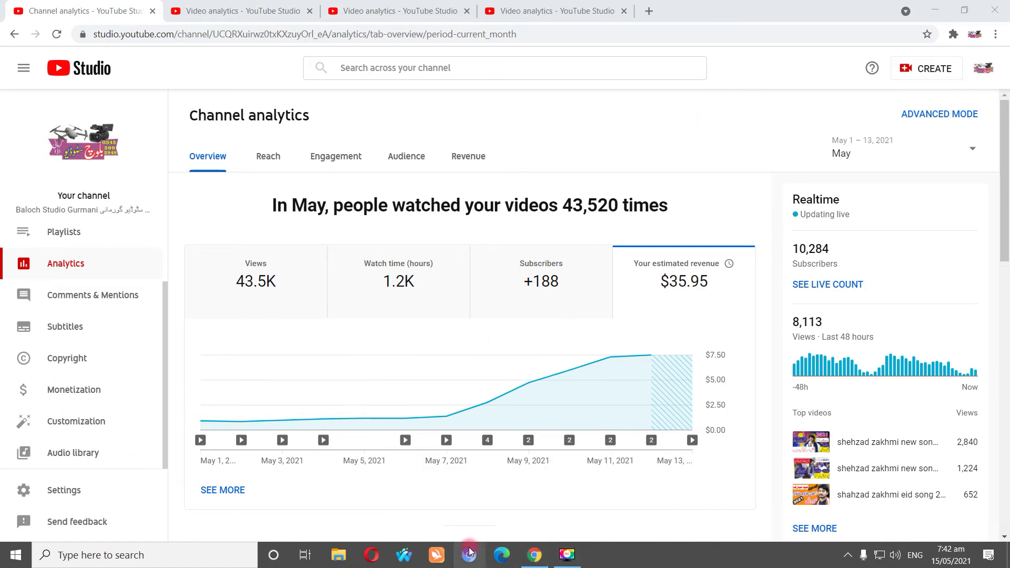
click(515, 552)
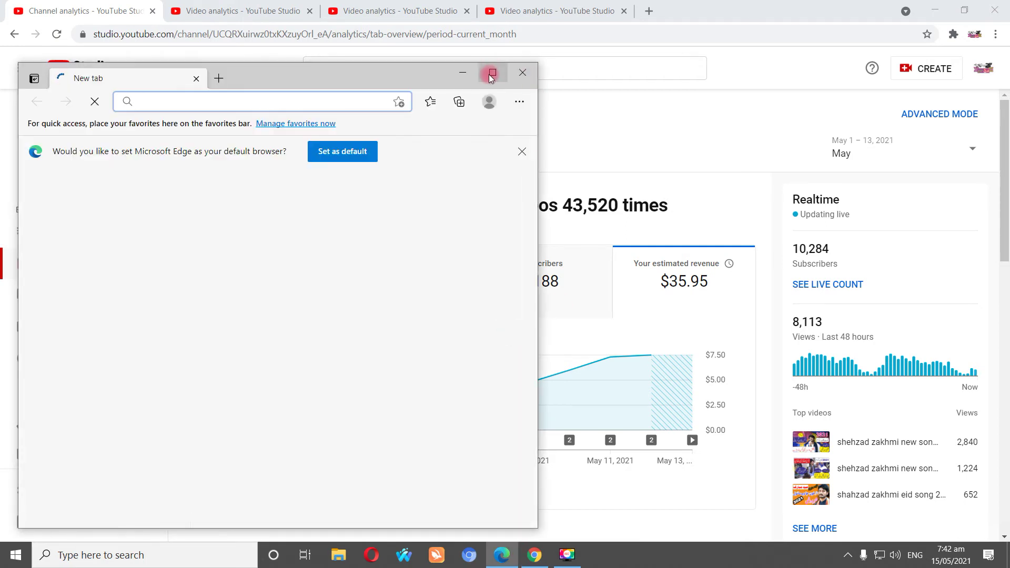
click(491, 73)
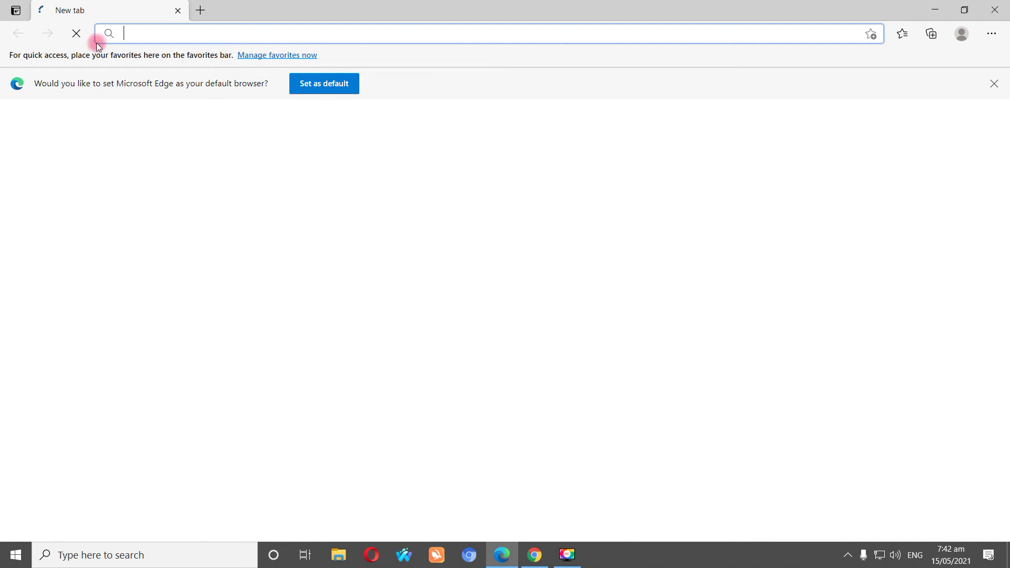
text(a)
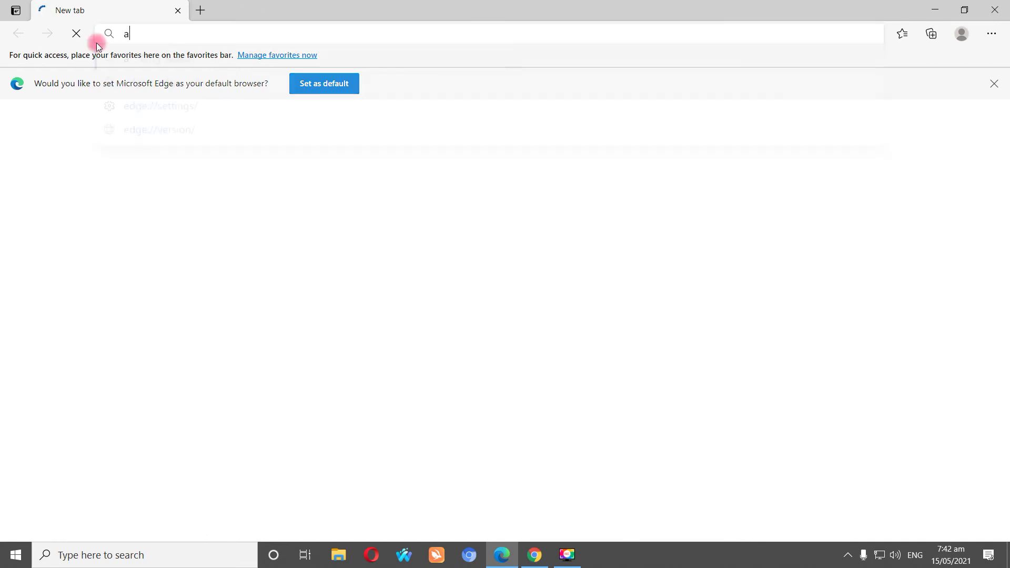
text(dsense)
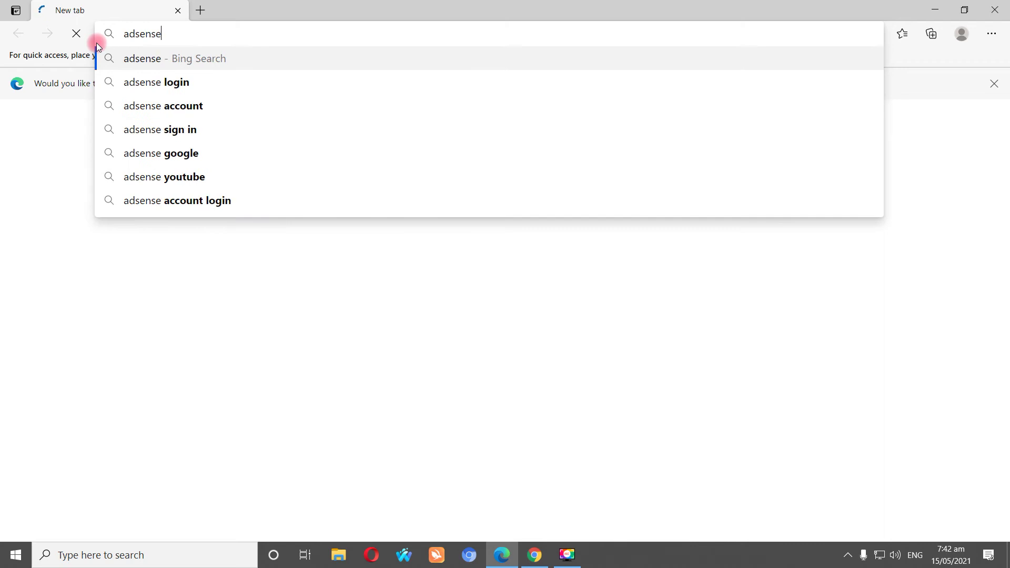
key(Return)
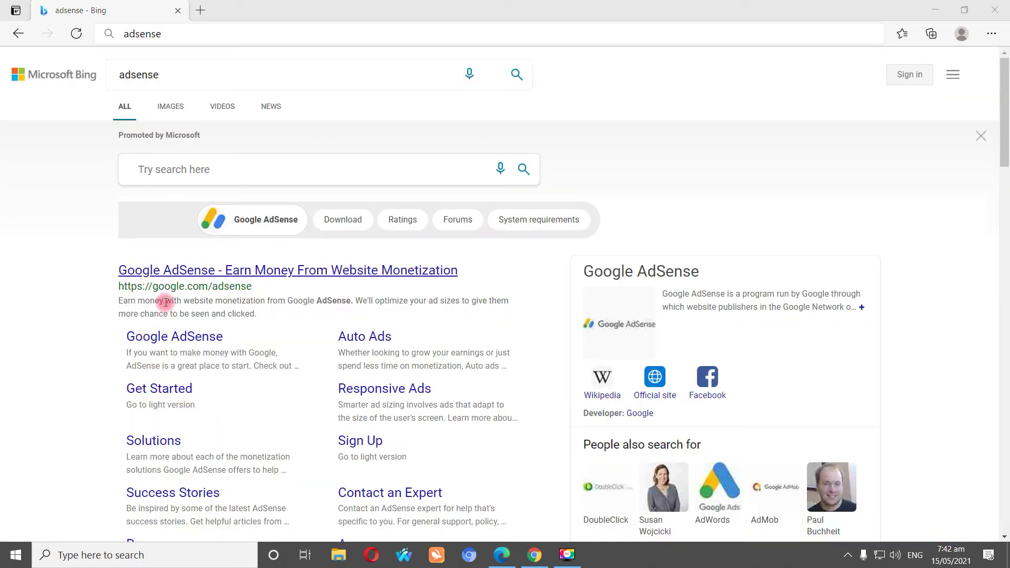
- Open the Google AdSense site from the search results, close the results page, and get started with the sign-up form
click(163, 273)
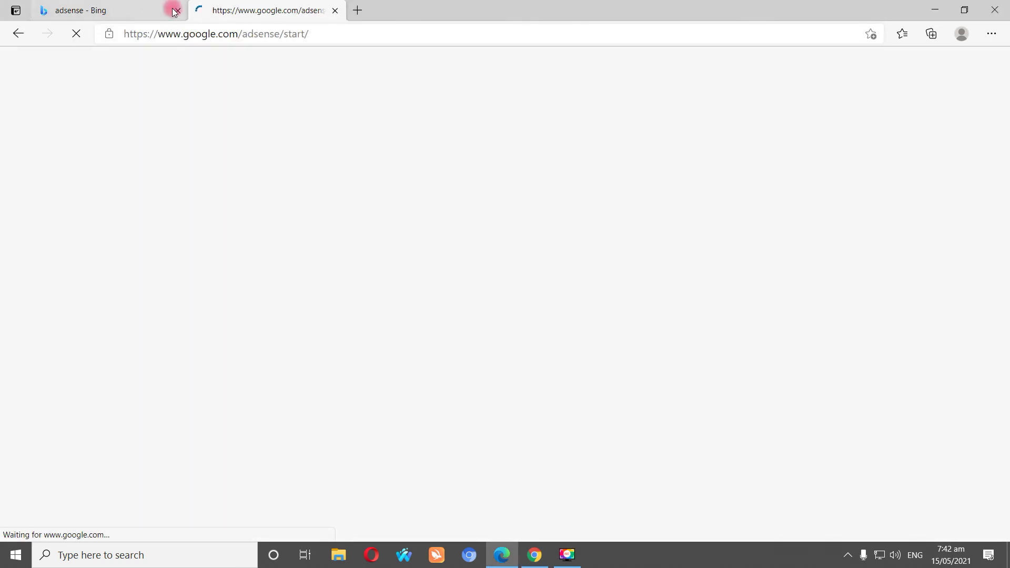
click(177, 10)
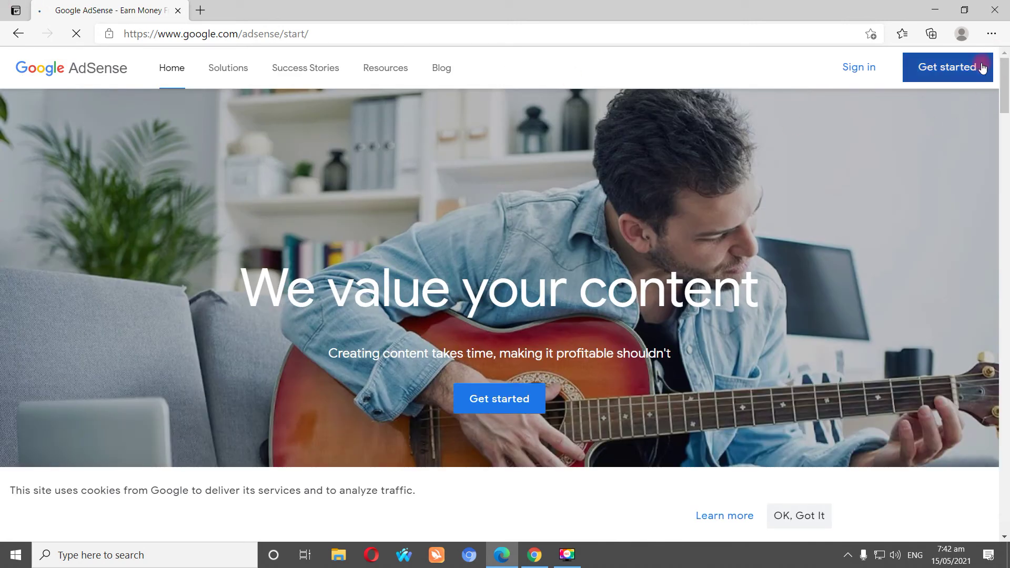
click(926, 66)
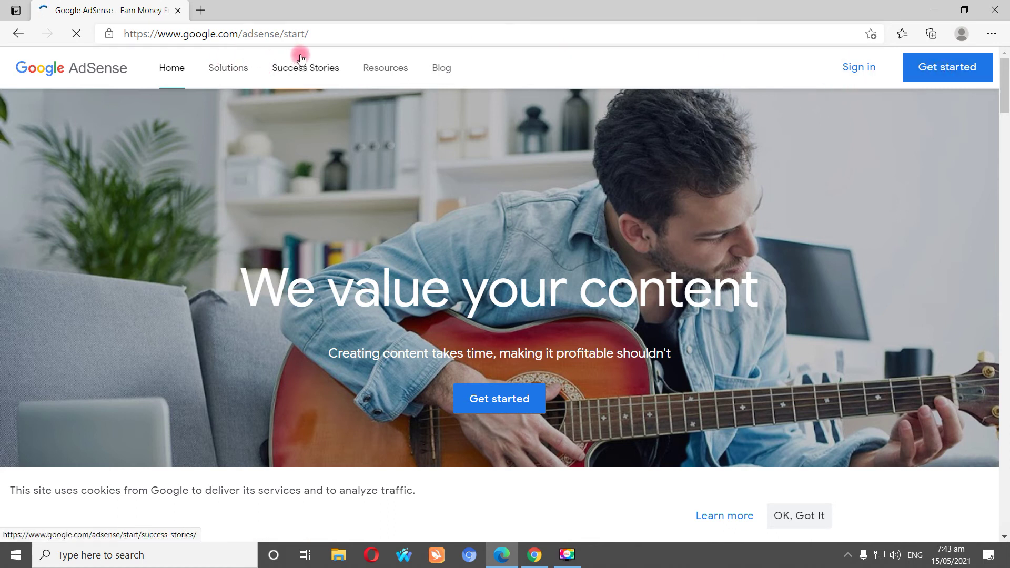
click(941, 68)
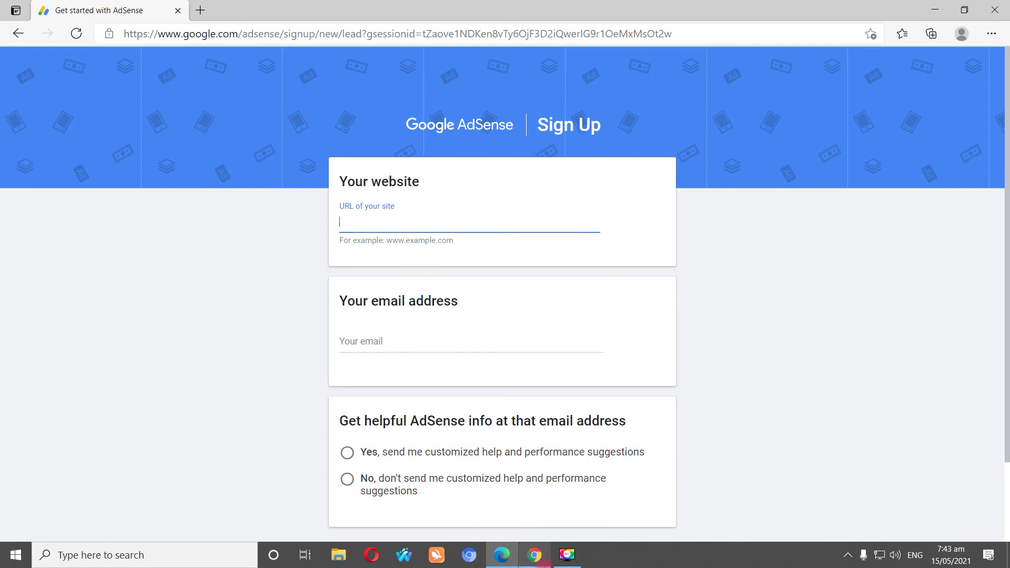
- Switch back to YouTube Studio in Chrome and open its Settings dialog
click(542, 560)
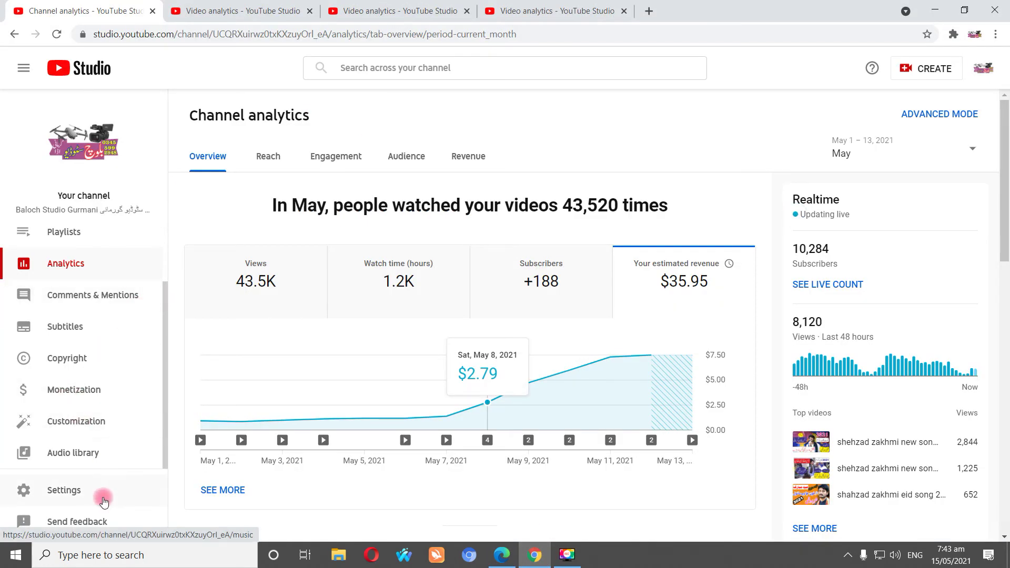
click(64, 491)
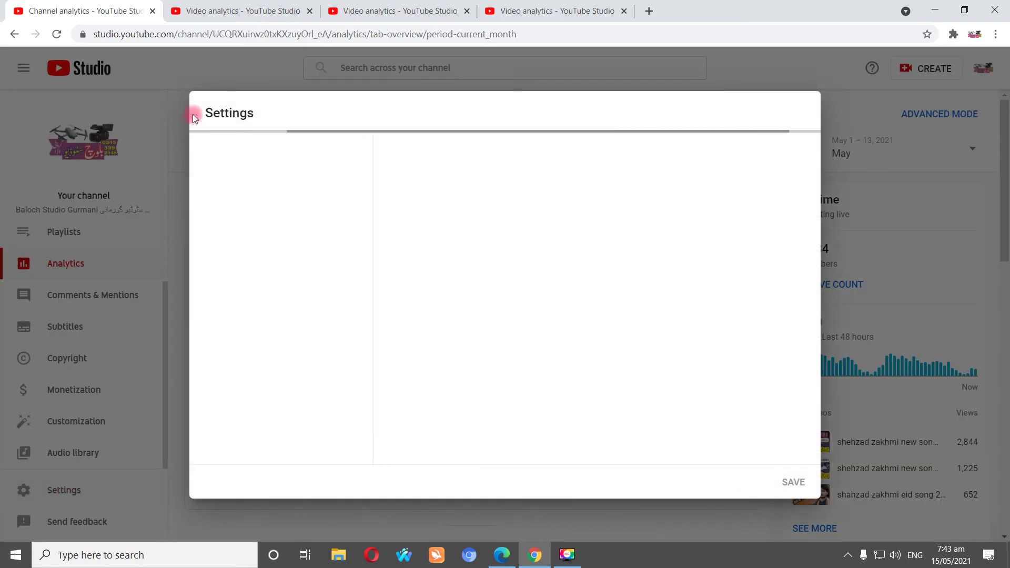
click(752, 482)
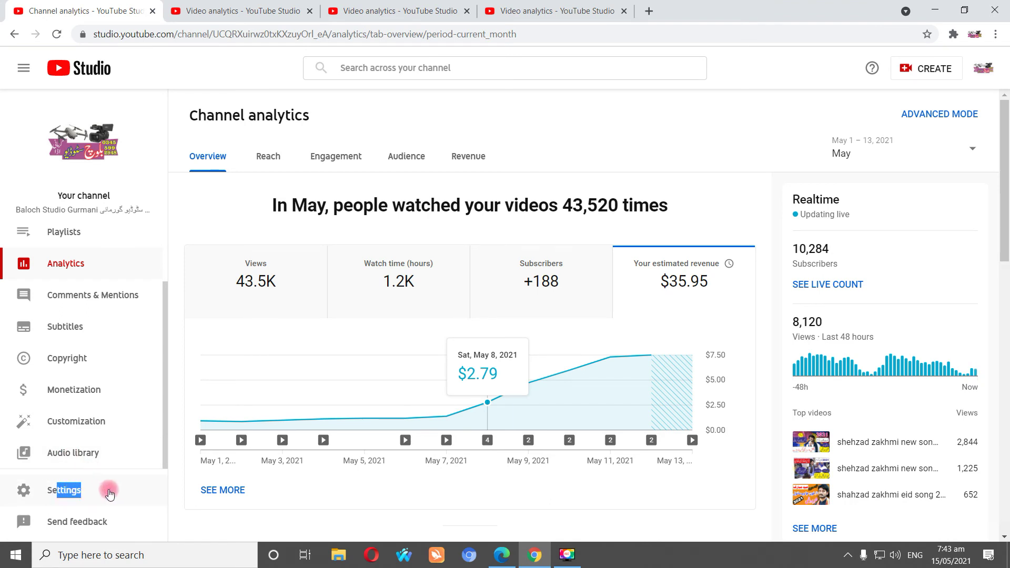
click(36, 491)
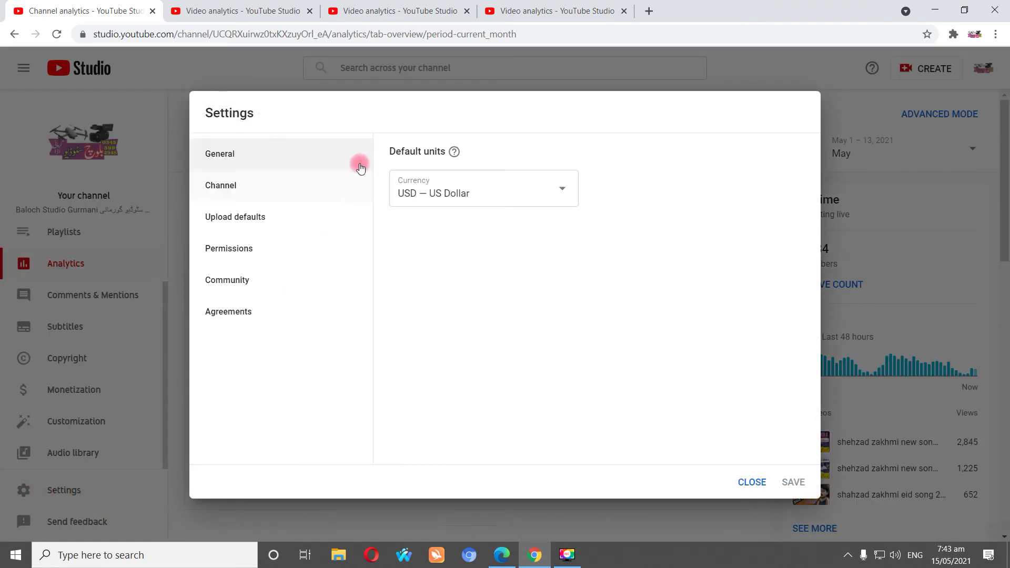
- Go to the channel's advanced settings and open the Manage YouTube account page, down to the channel section
click(220, 188)
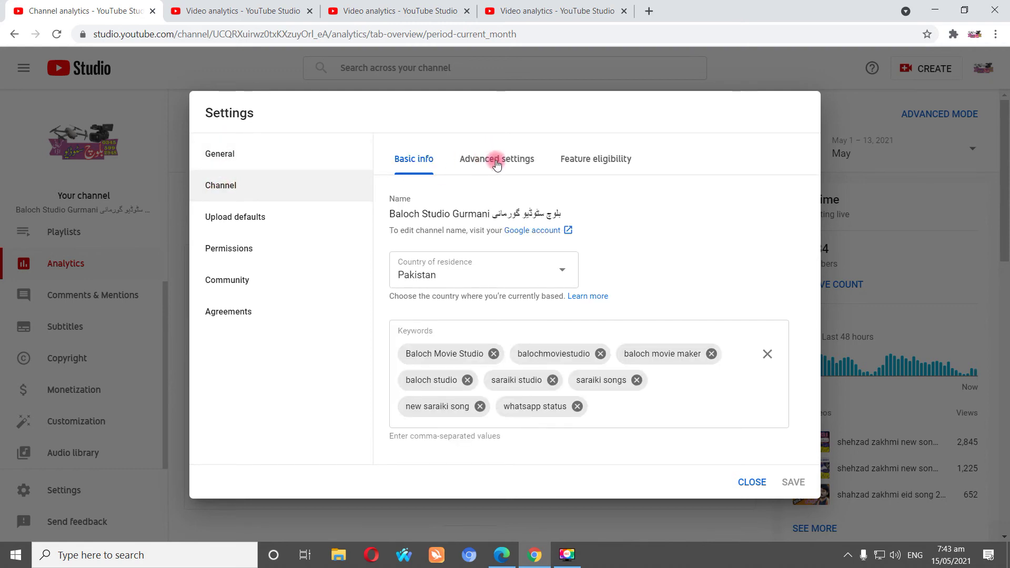
click(496, 159)
scroll(485, 216, down, 5)
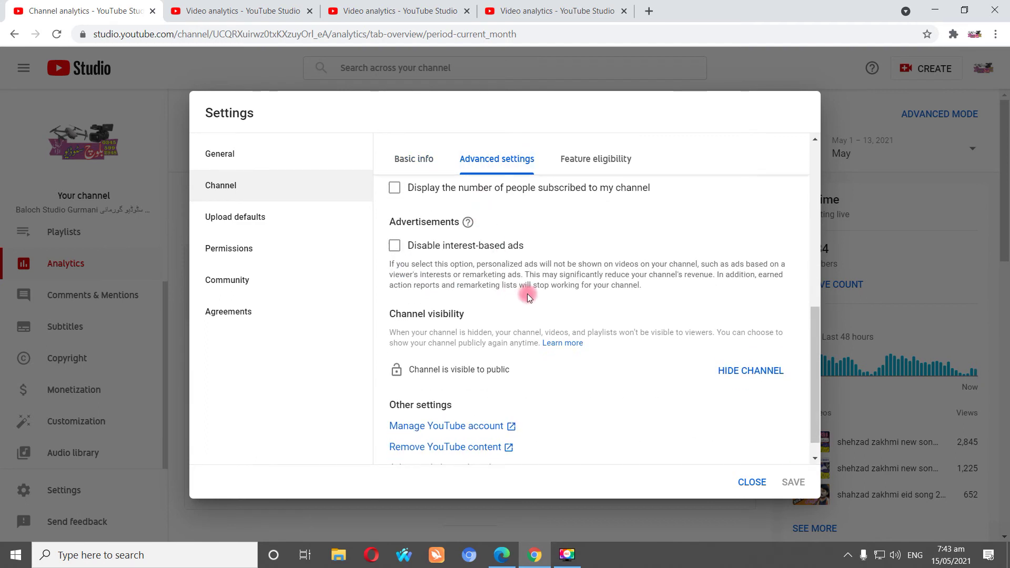
scroll(492, 331, down, 1)
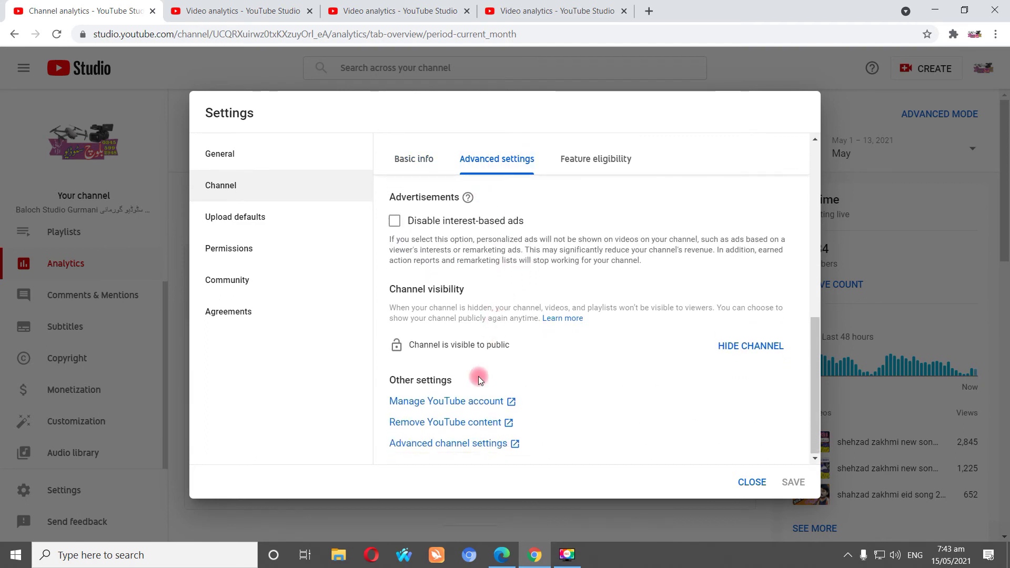
click(413, 400)
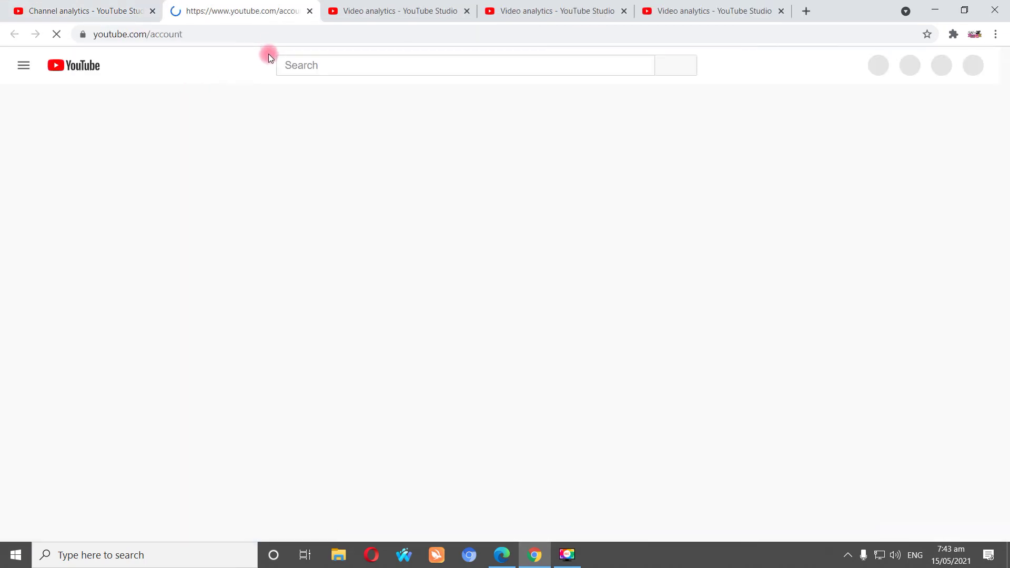
scroll(267, 277, down, 1)
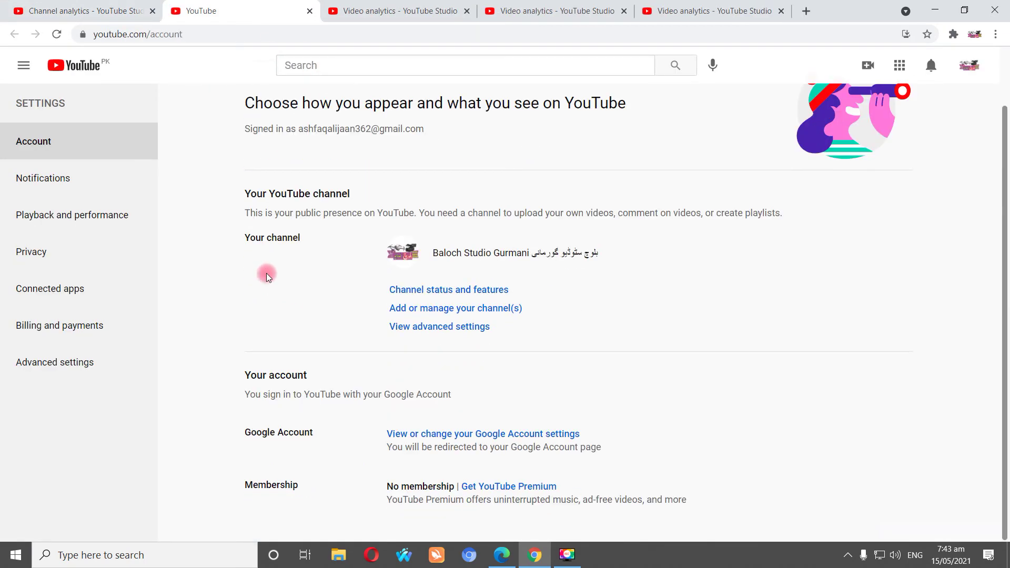
- Copy the channel ID from the account's advanced settings and return to the YouTube Studio analytics page
click(414, 327)
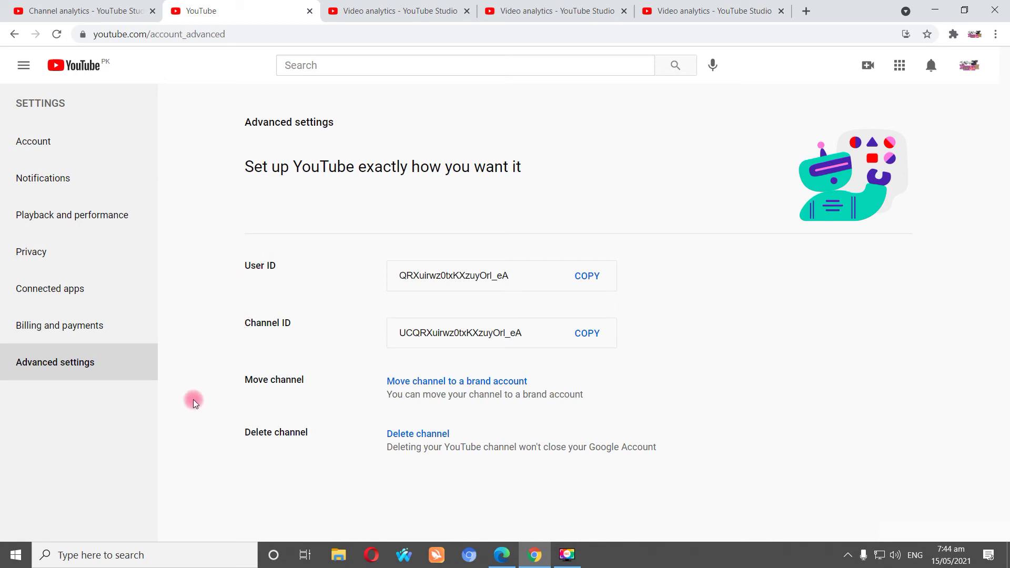
click(586, 334)
click(79, 11)
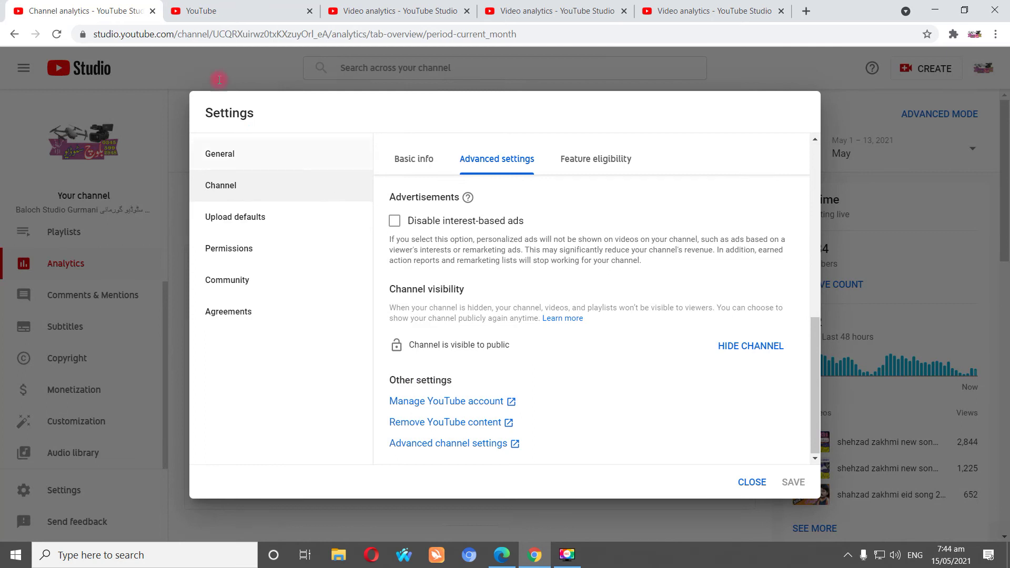
- Check the AdSense sign-up form in Edge, and close Studio's Settings dialog after viewing the channel's basic info
click(502, 556)
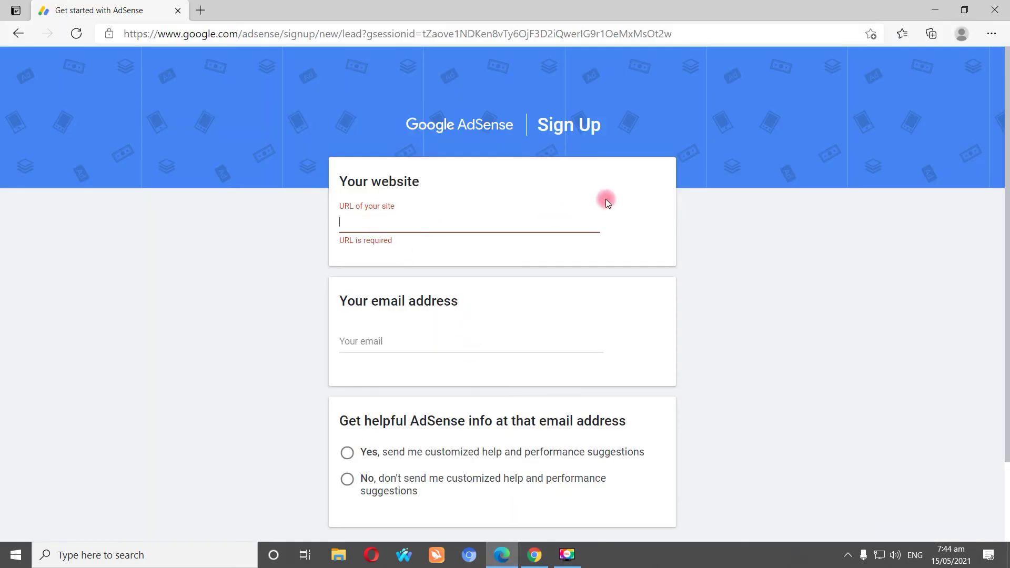
click(935, 10)
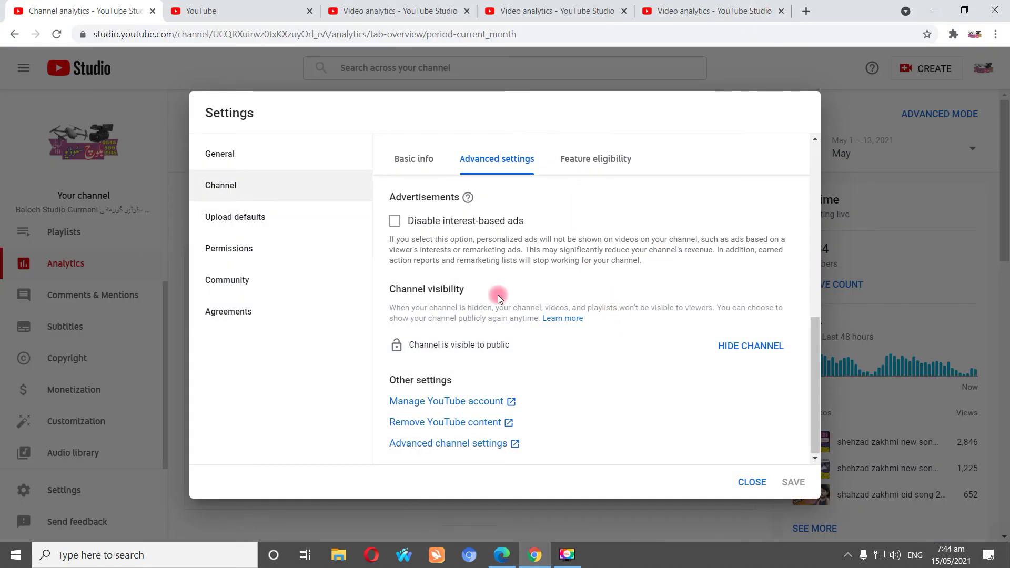
scroll(499, 298, up, 10)
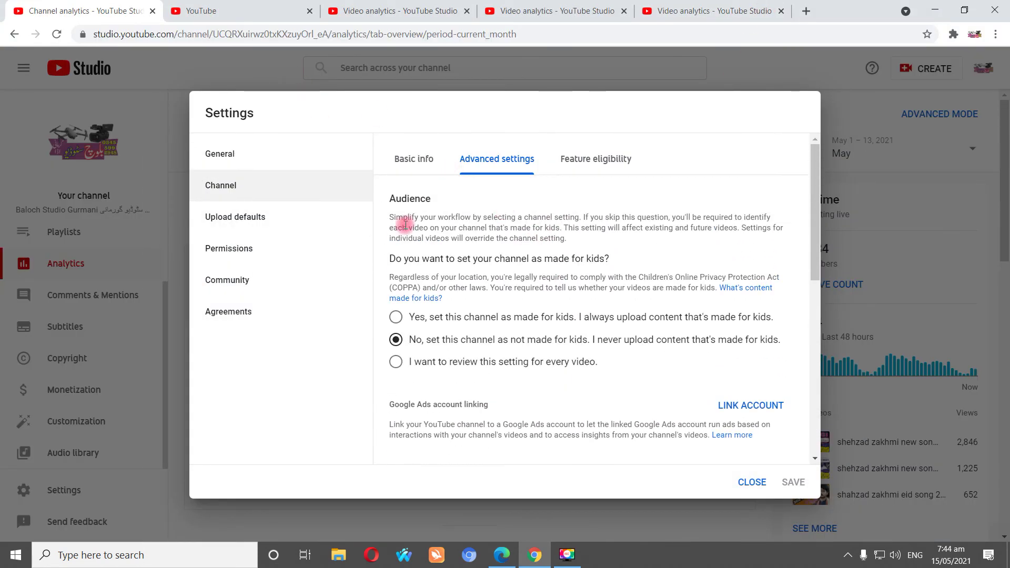
click(430, 167)
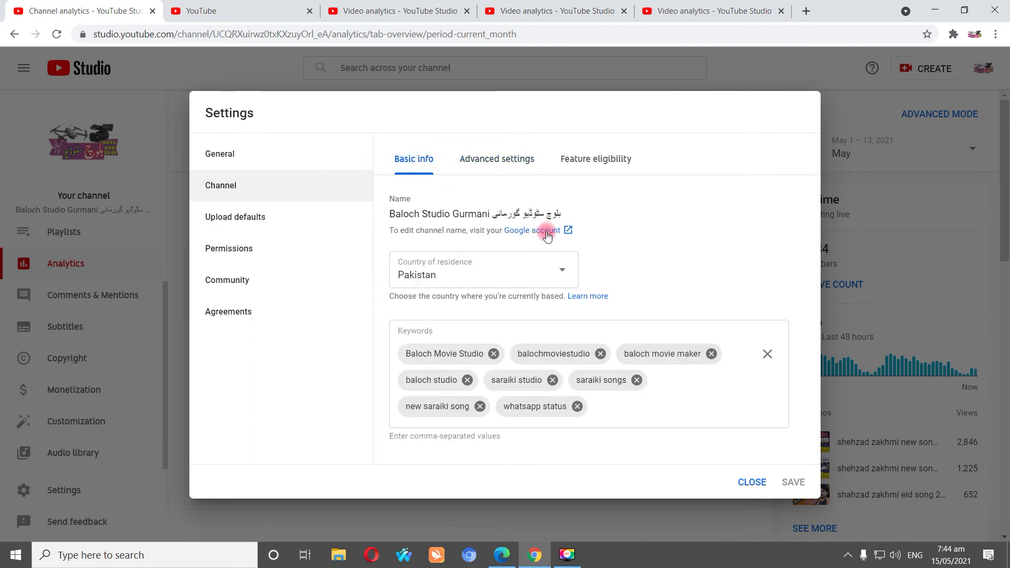
click(753, 482)
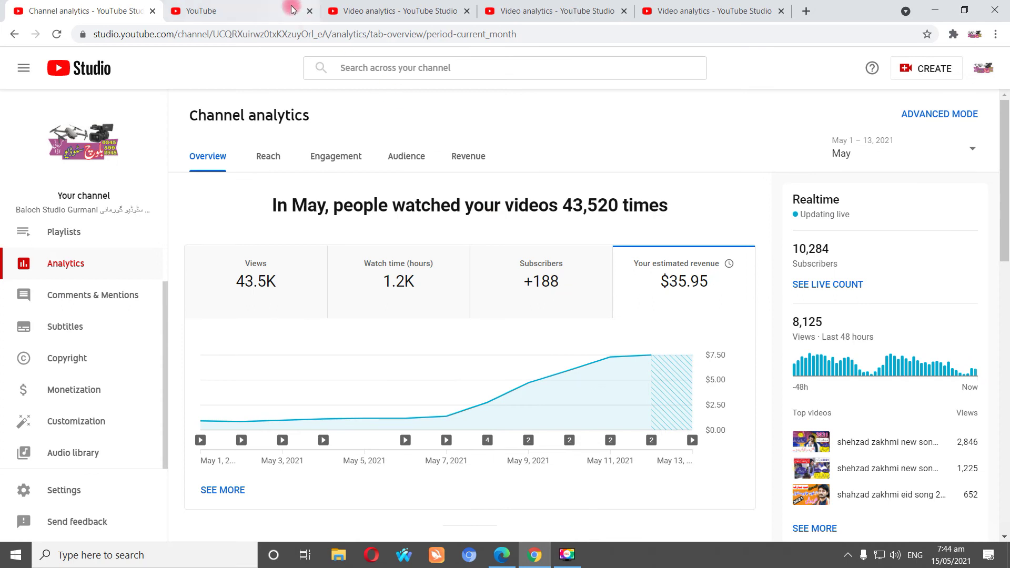
- Open the channel dashboard in YouTube Studio and select its full web address for copying
click(242, 33)
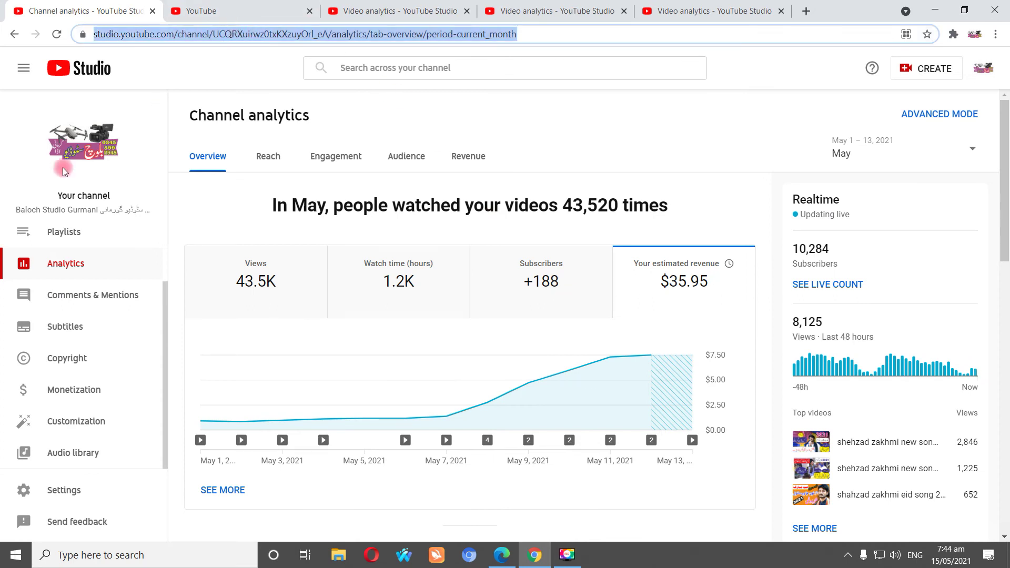
scroll(58, 311, up, 2)
click(70, 238)
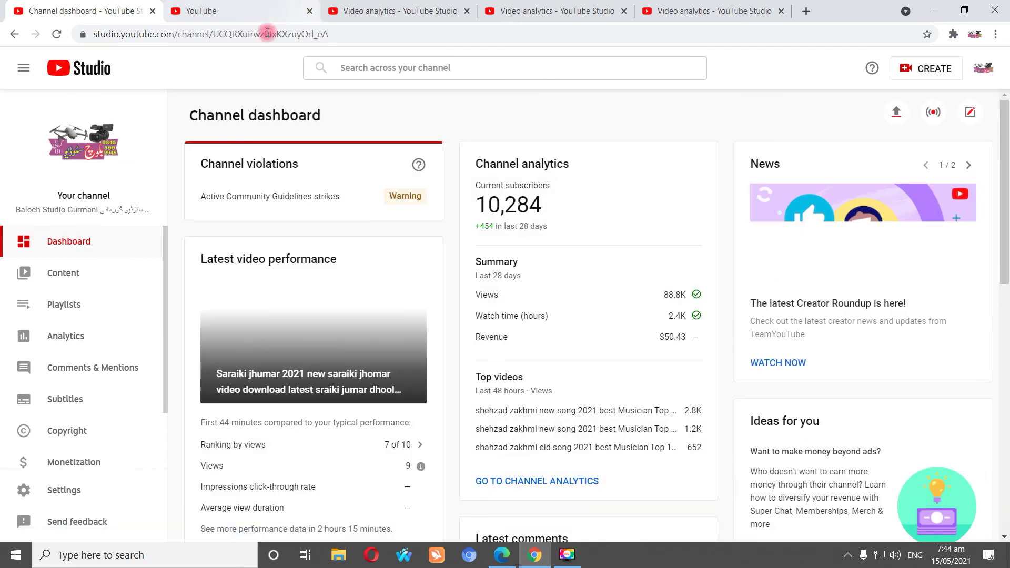
click(253, 33)
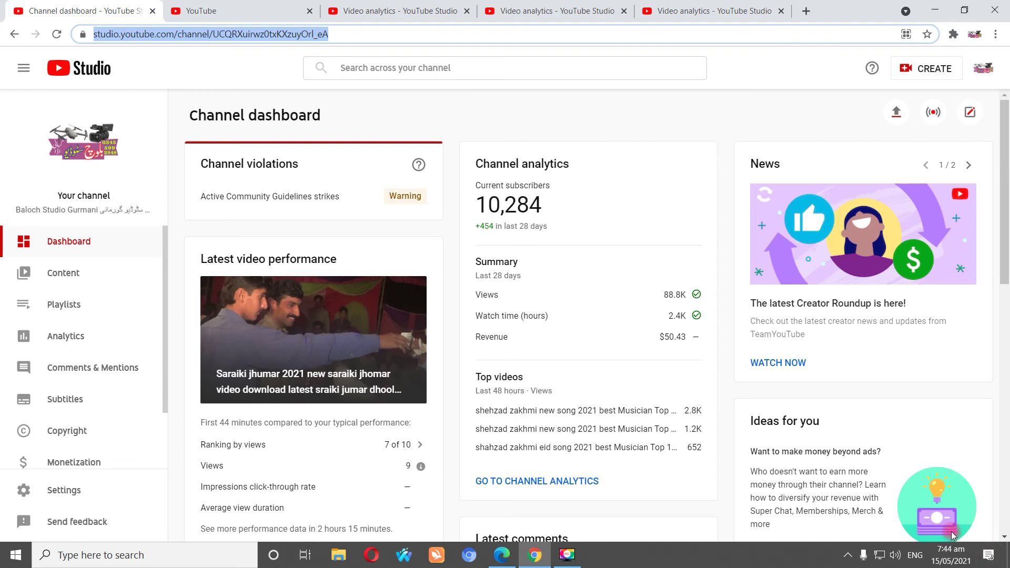
right_click(187, 36)
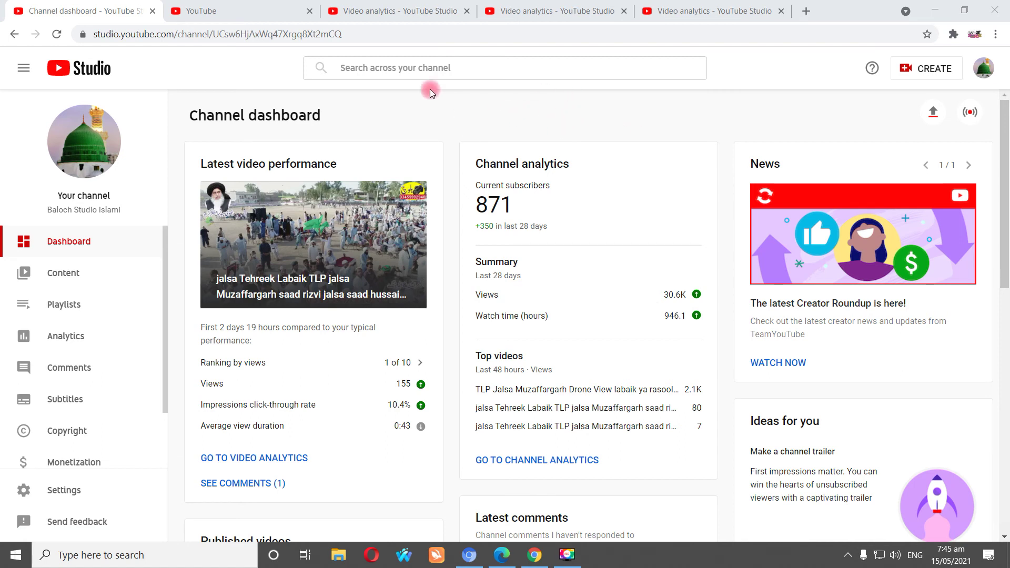
- Copy the full dashboard address of the Baloch Studio islami channel
click(96, 33)
right_click(140, 33)
click(159, 111)
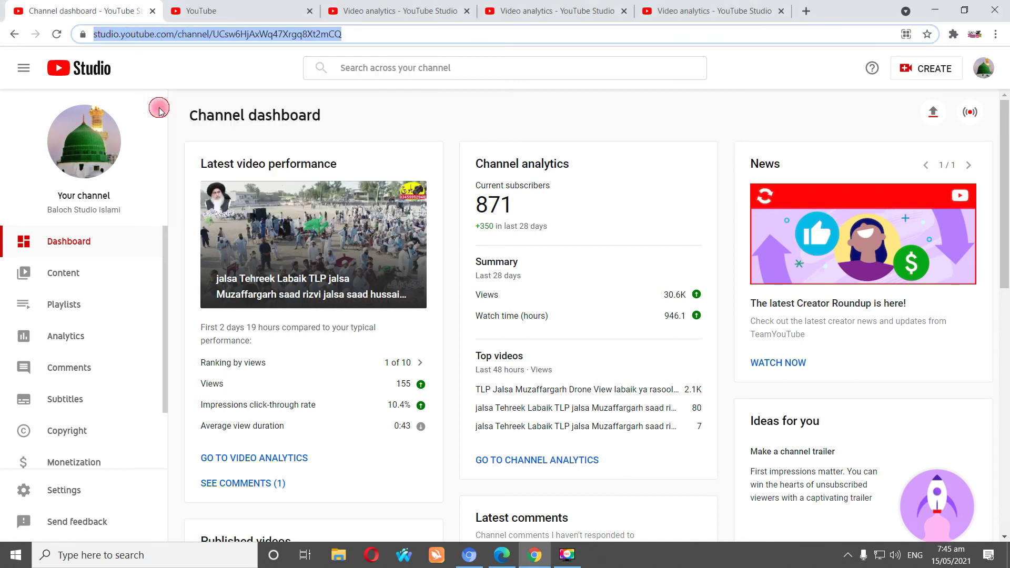
- Switch to the AdSense sign-up form in Edge and paste the copied channel address as the site URL
click(469, 556)
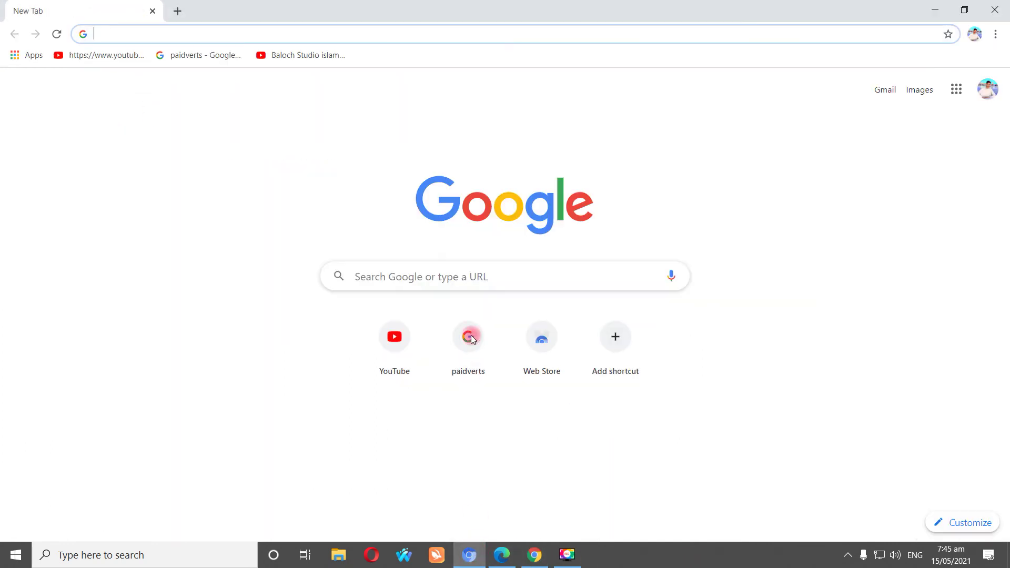
click(502, 556)
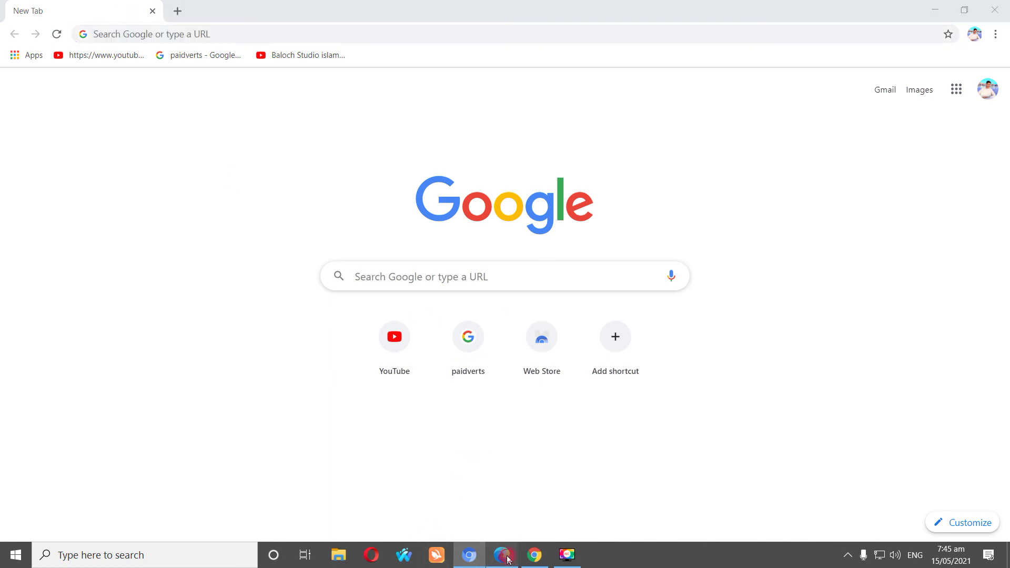
right_click(365, 221)
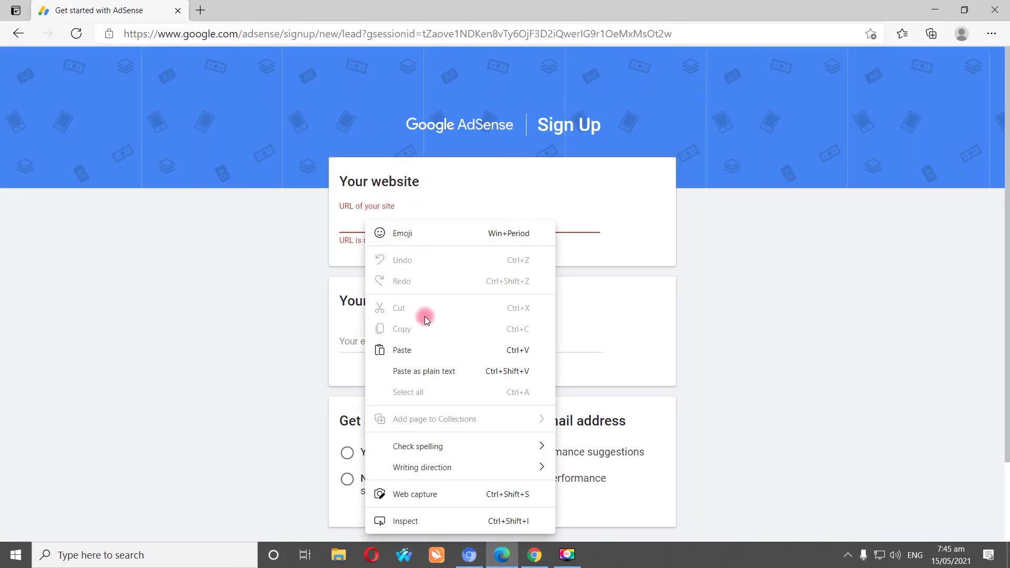
click(405, 351)
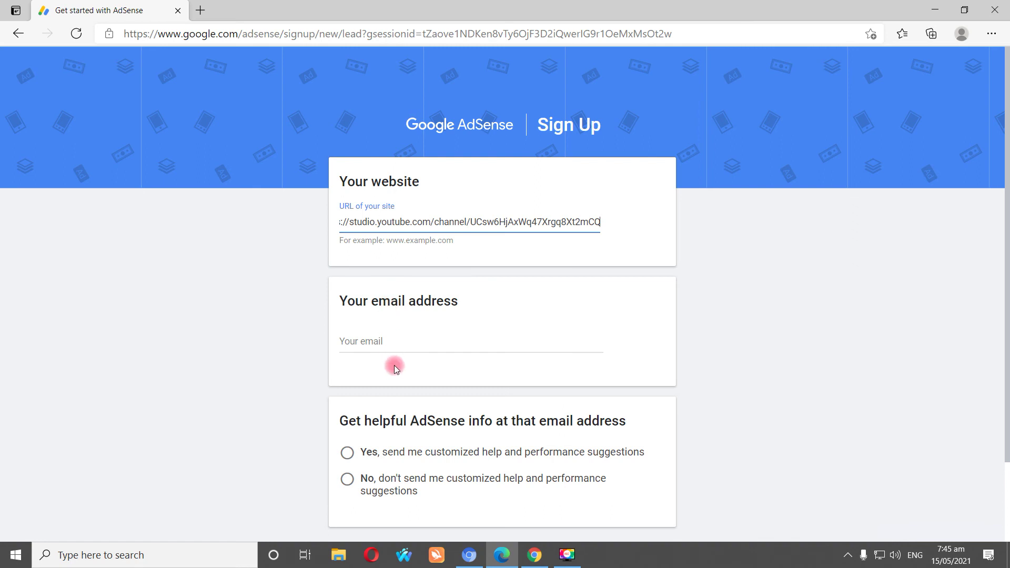
- Fill in the applicant's email address on the AdSense sign-up form
click(383, 346)
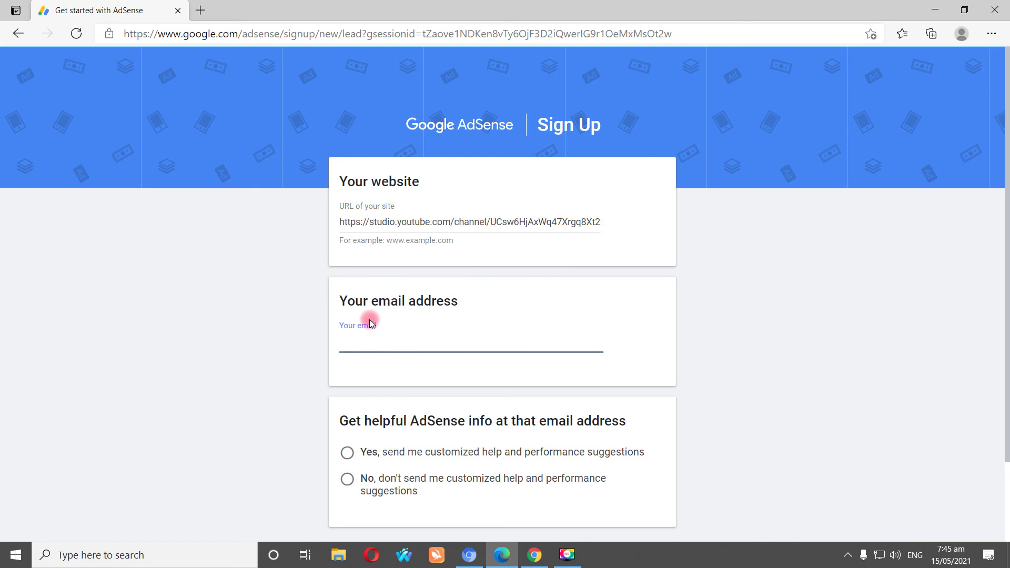
text(hm)
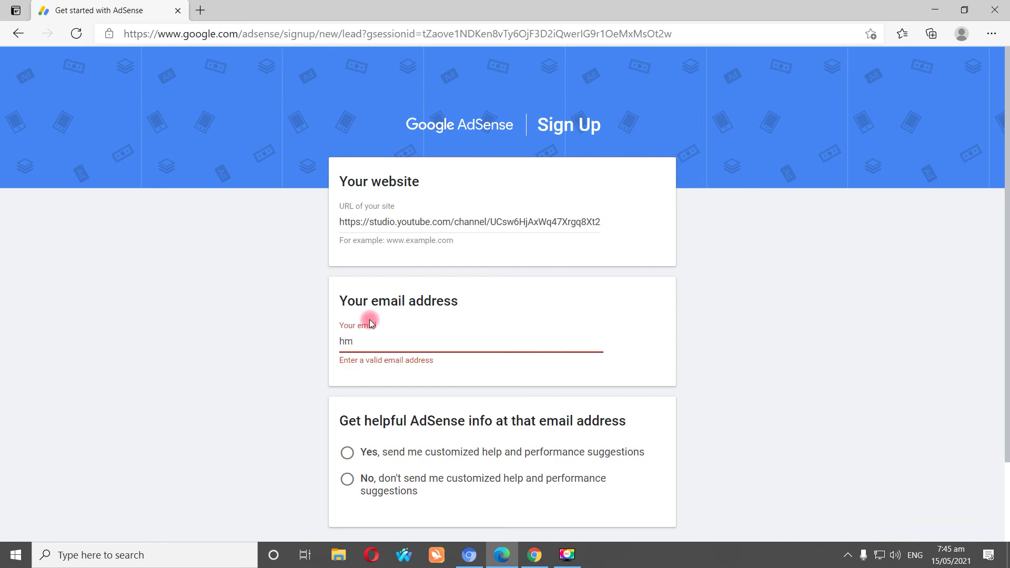